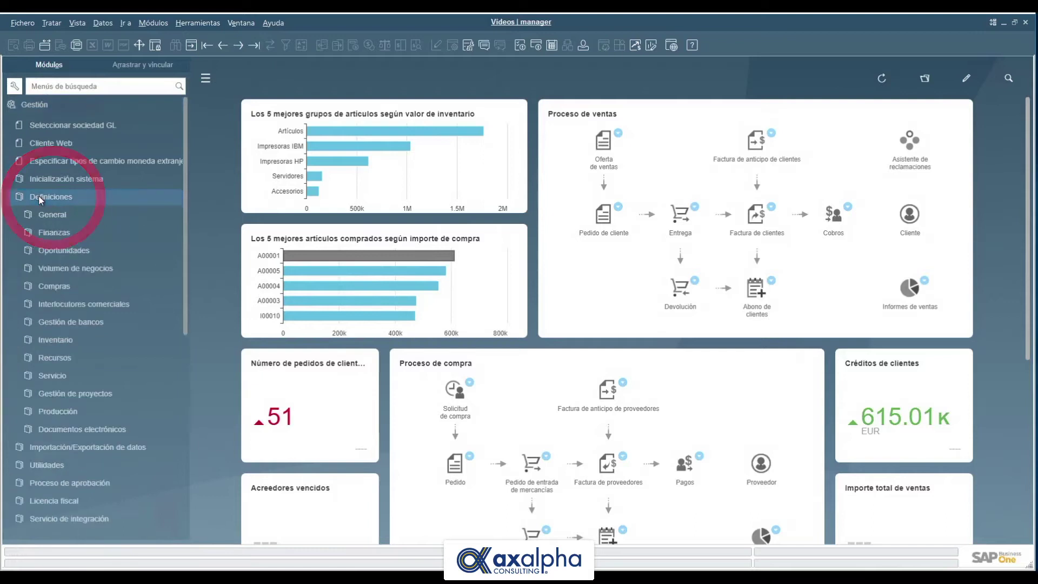
- Open the payment terms definition for business partners and load the existing "a 30, 60 días" terms
left_click(52, 304)
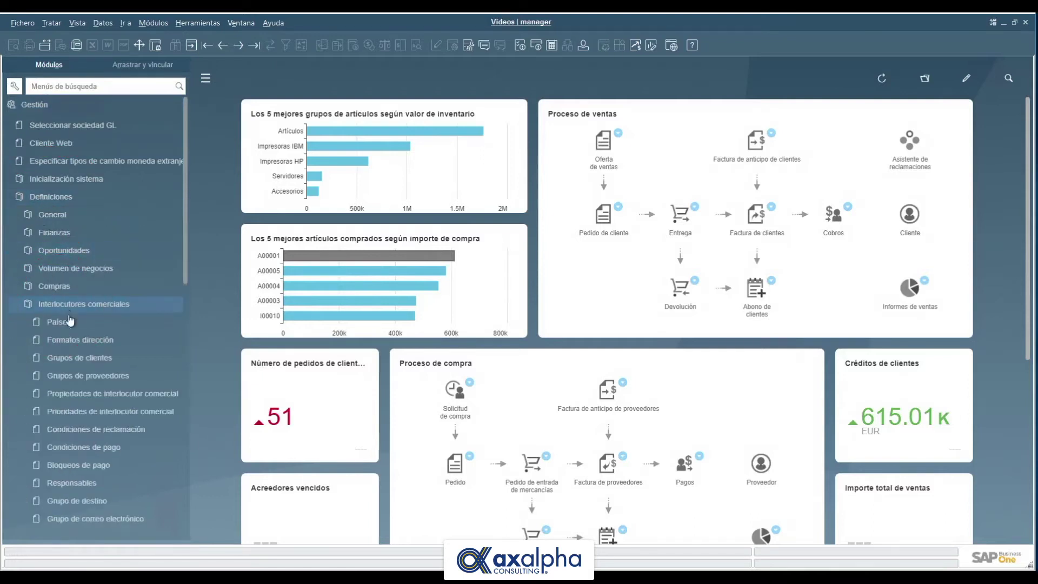
left_click(63, 448)
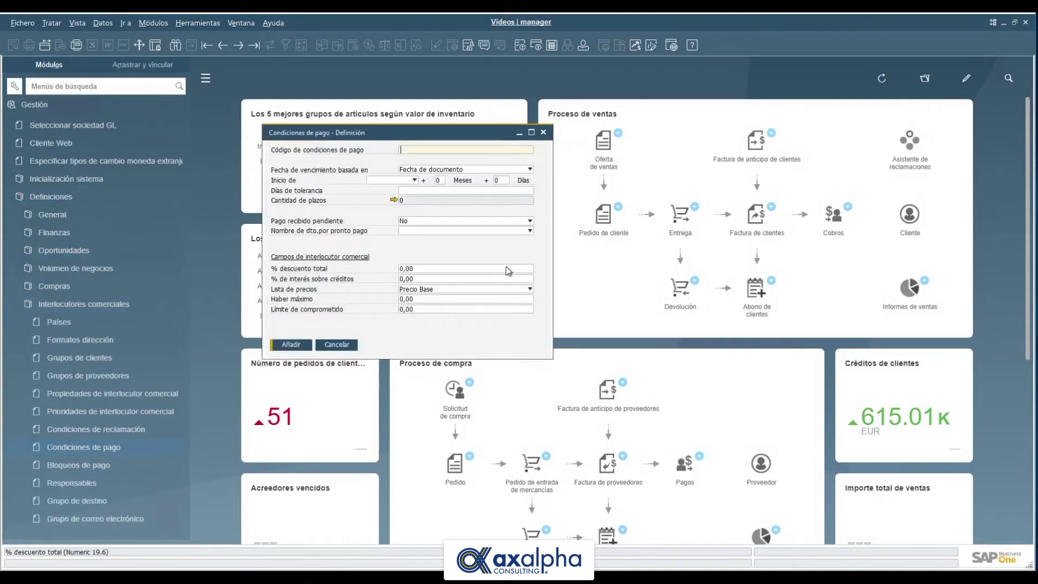
left_click(174, 45)
type("*")
key("Return")
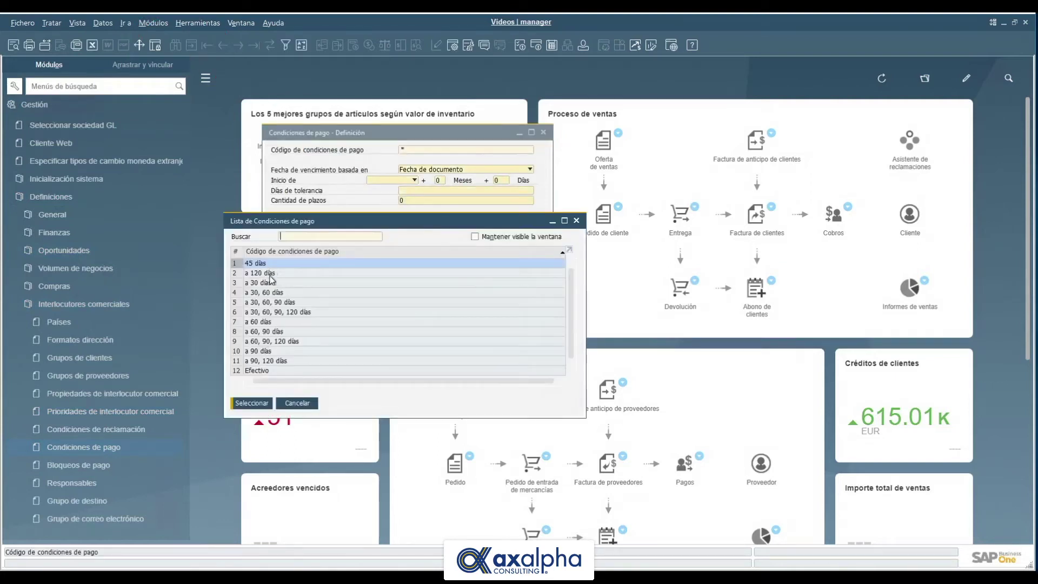
left_click(268, 283)
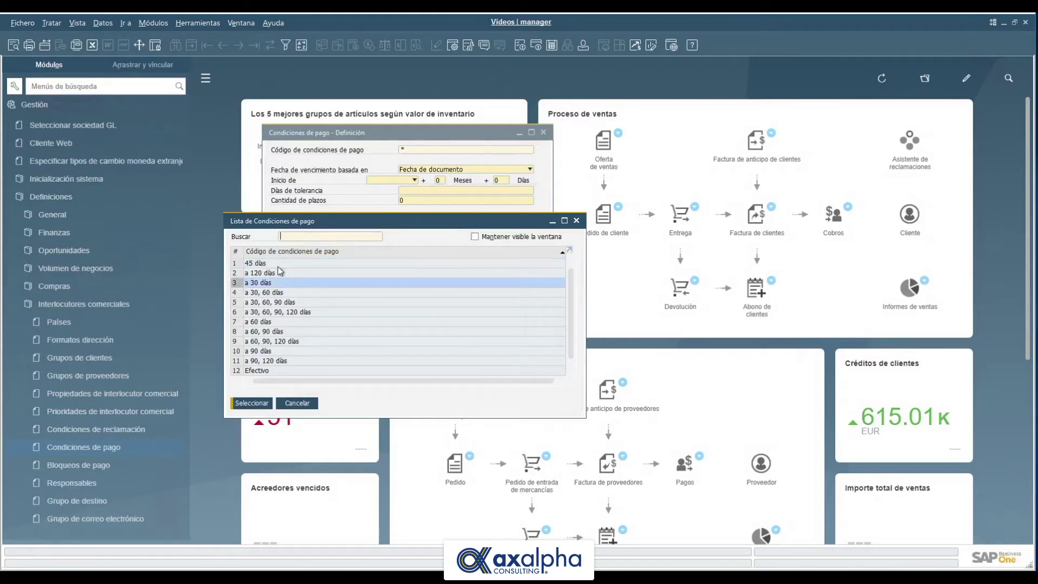
left_click(269, 293)
left_click(250, 403)
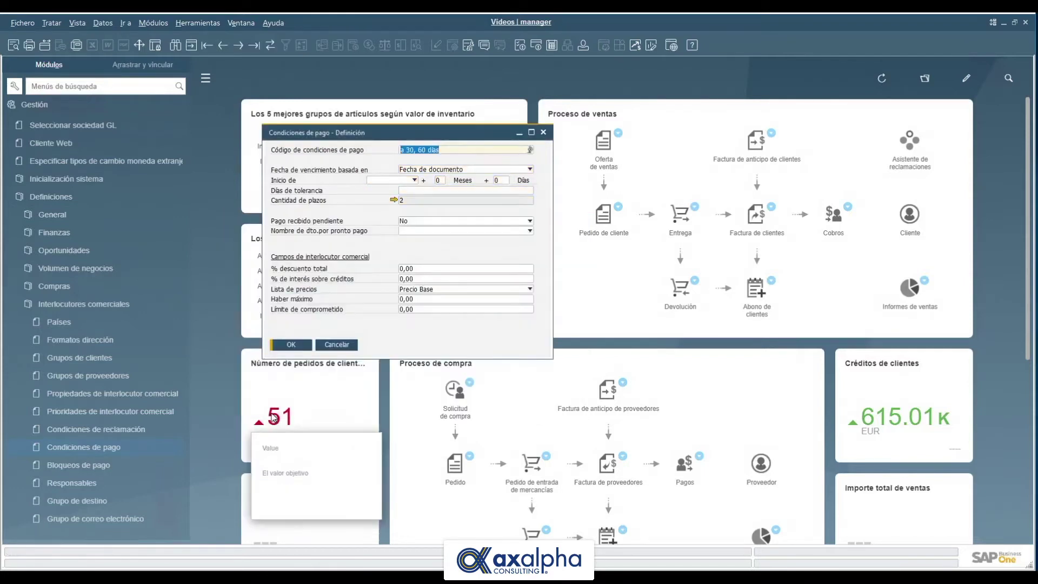
- Set the payment terms to 4 installments due at 15, 30, 45 and 60 days
left_click(393, 200)
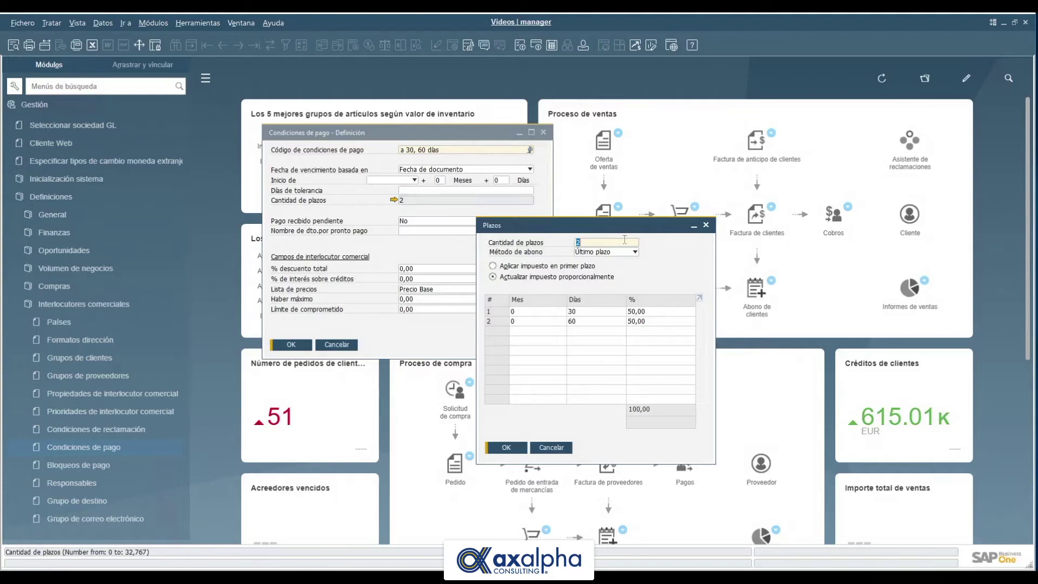
type("4")
key("Tab")
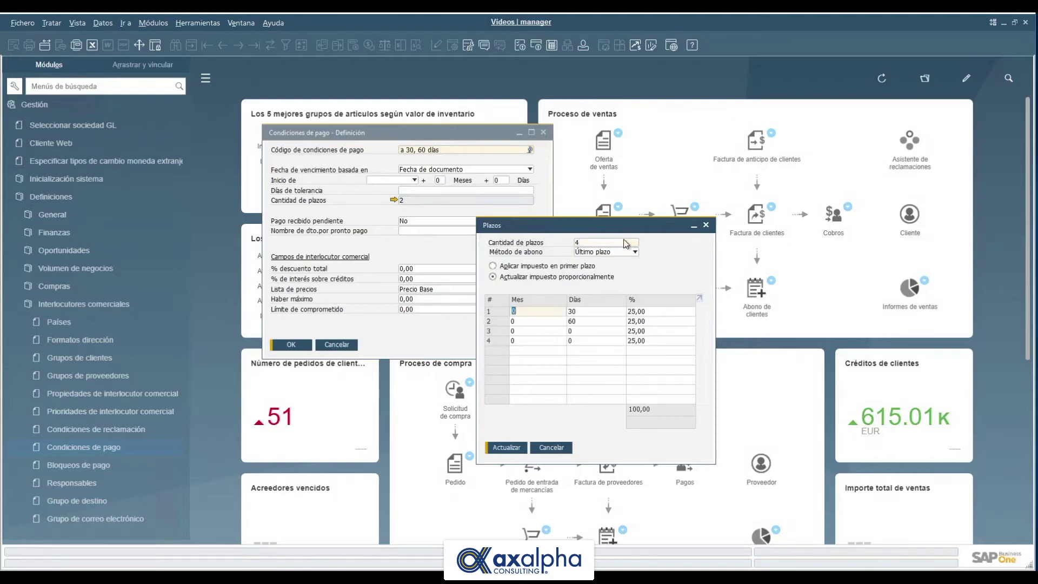
key("Tab")
type("15")
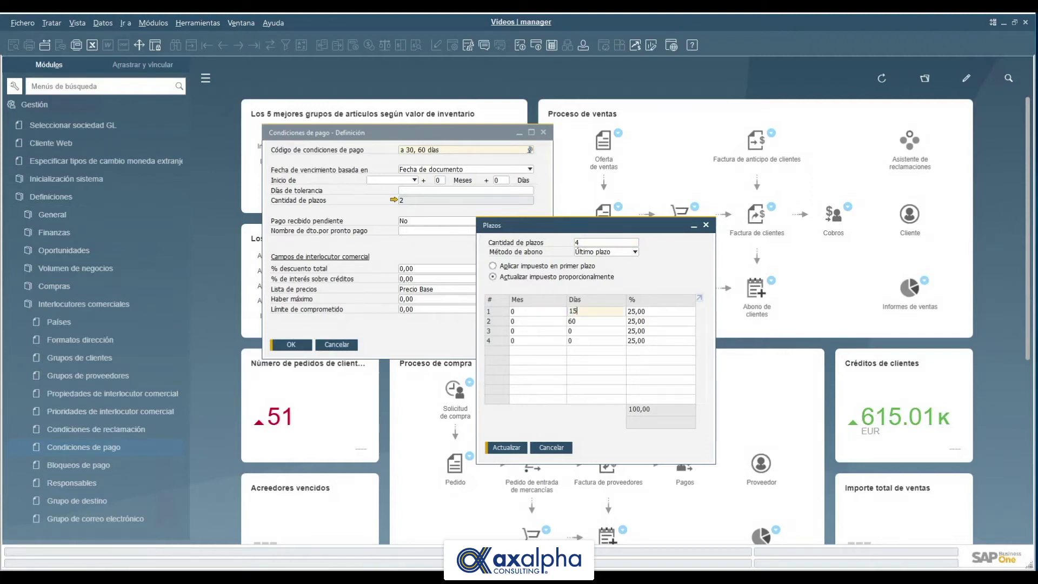
left_click(585, 323)
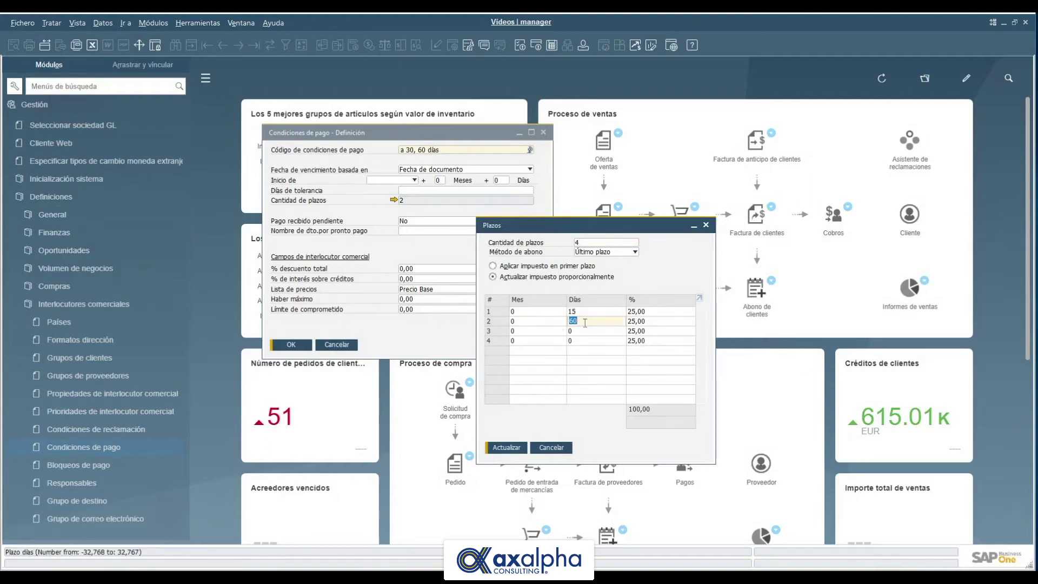
left_click(588, 331)
type("45")
left_click(581, 340)
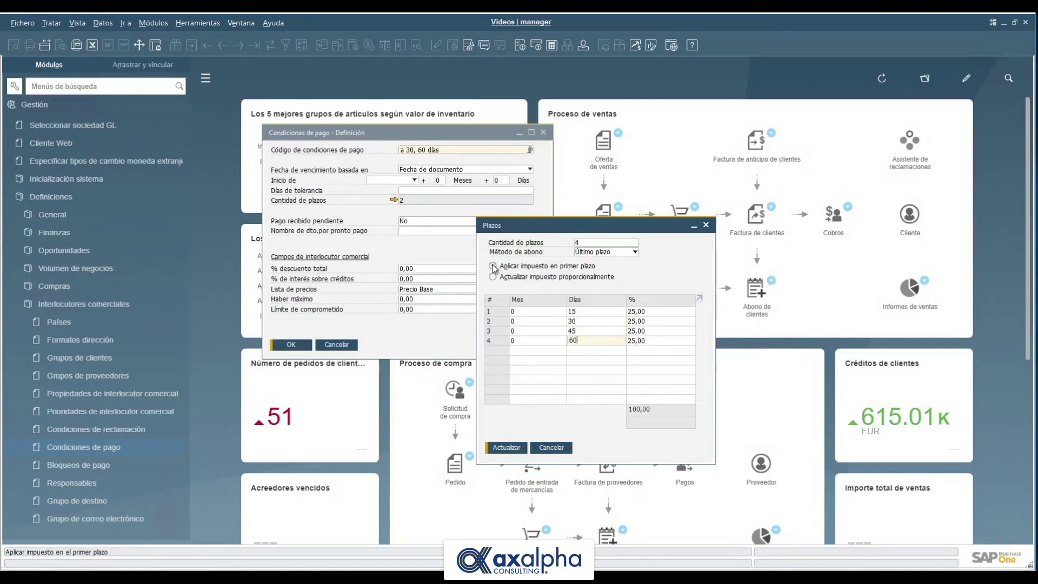
- Apply the tax to the first installment and save the updated installments and payment terms
left_click(594, 312)
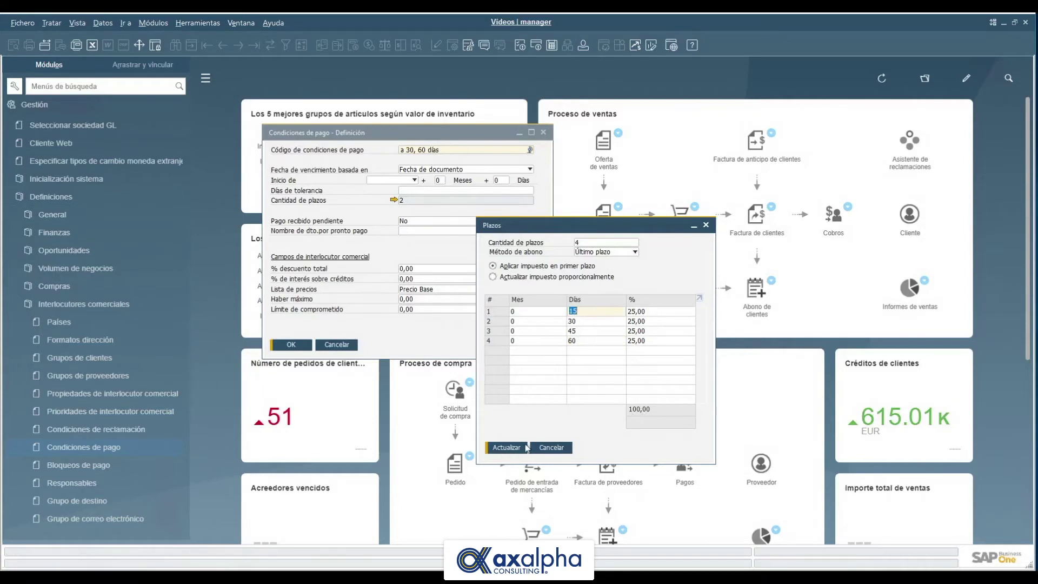
left_click(508, 448)
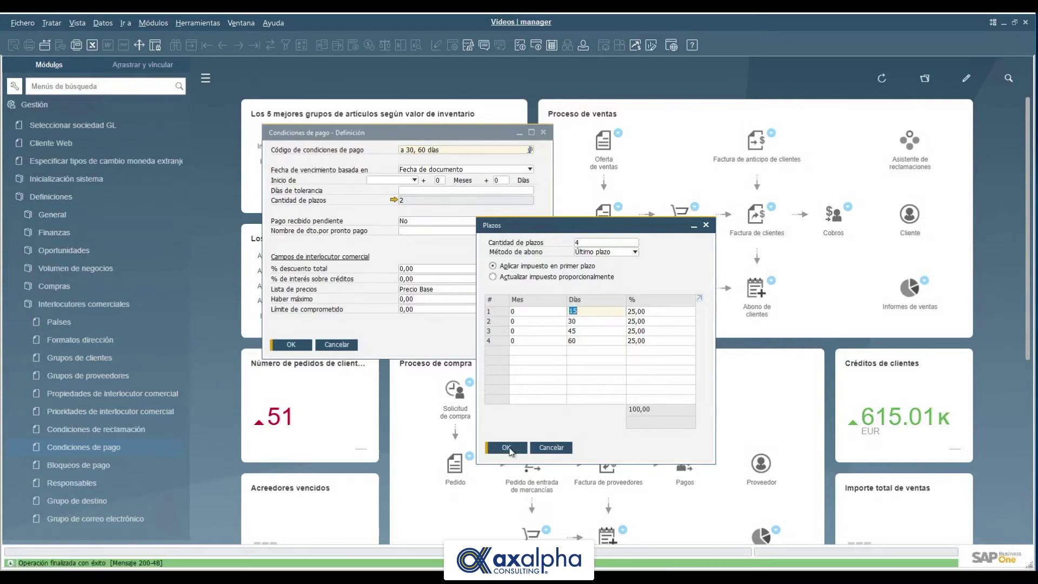
left_click(508, 448)
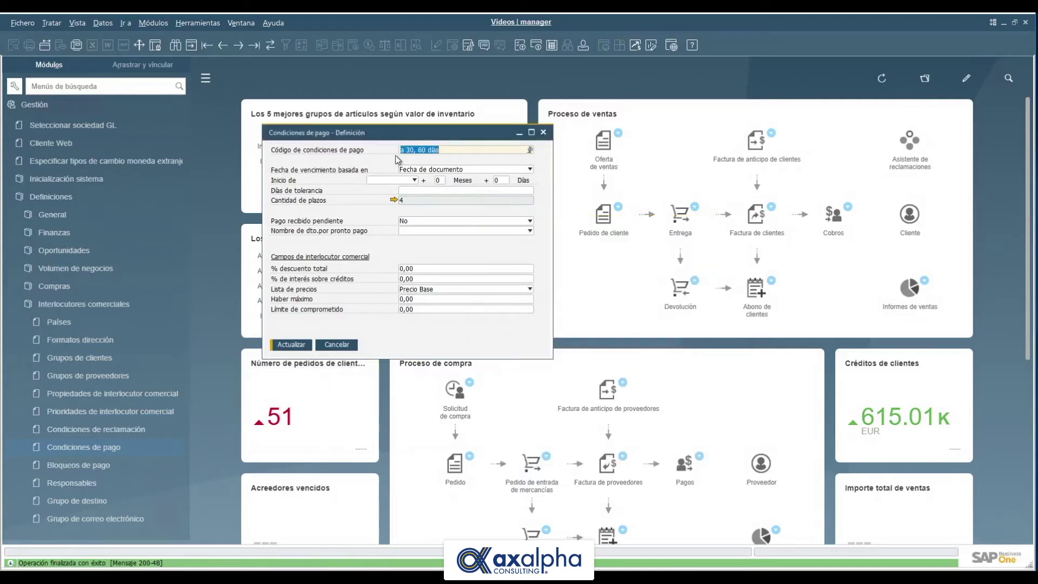
left_click(291, 345)
- Check the saved installments of the payment terms and close both windows
left_click(393, 200)
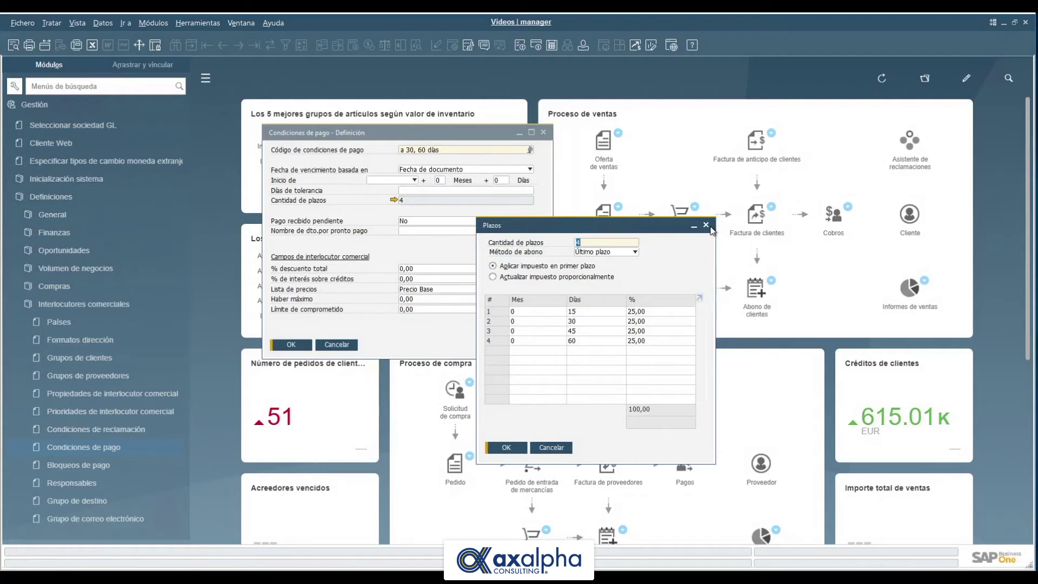
left_click(705, 225)
left_click(544, 133)
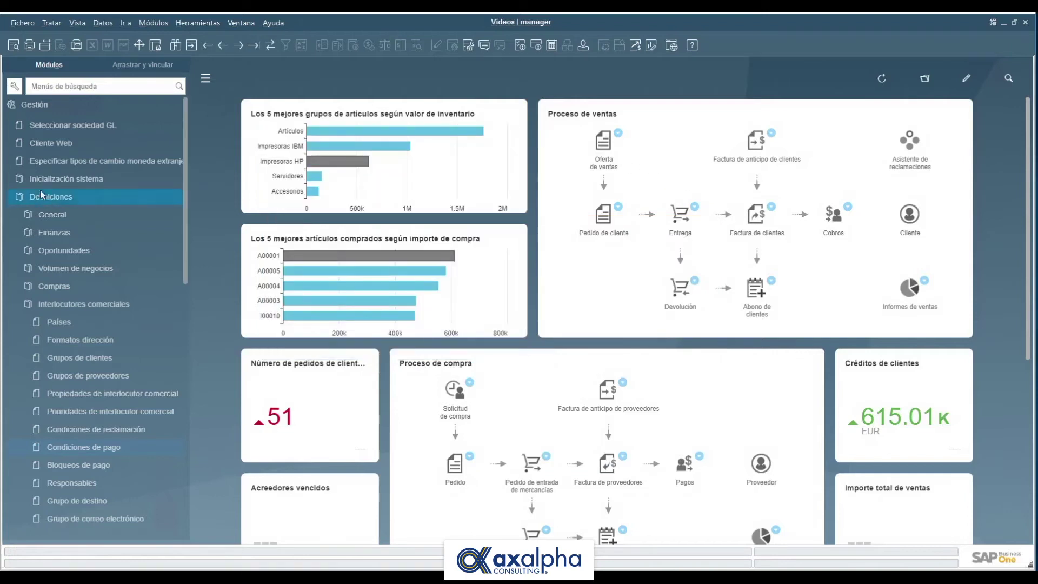
- Open a new incoming payment under bank management for the customer Creaciones Happy Bee
left_click(46, 105)
left_click(46, 248)
left_click(42, 196)
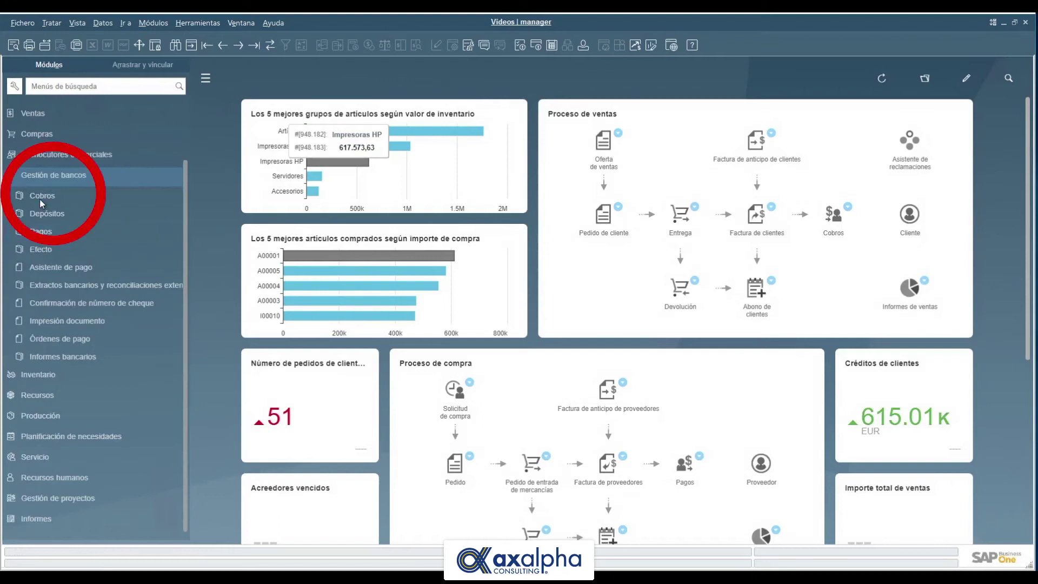
left_click(50, 214)
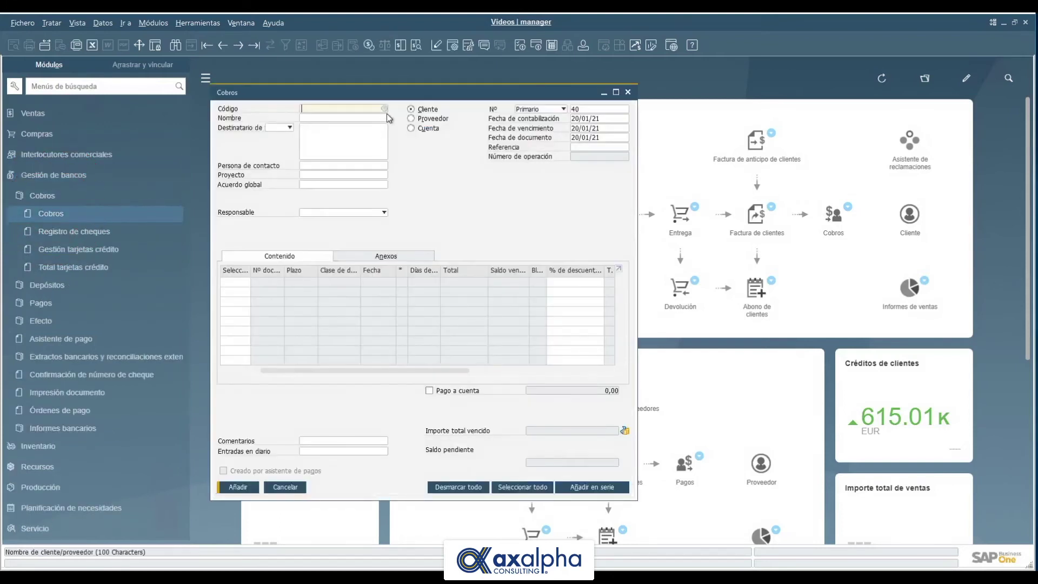
left_click(384, 109)
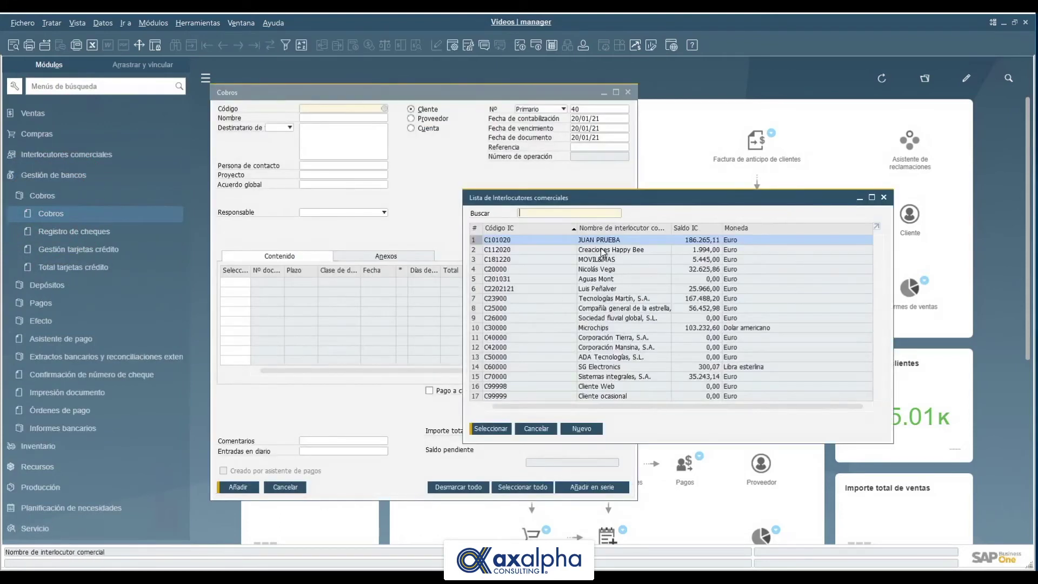
left_click(602, 252)
left_click(490, 428)
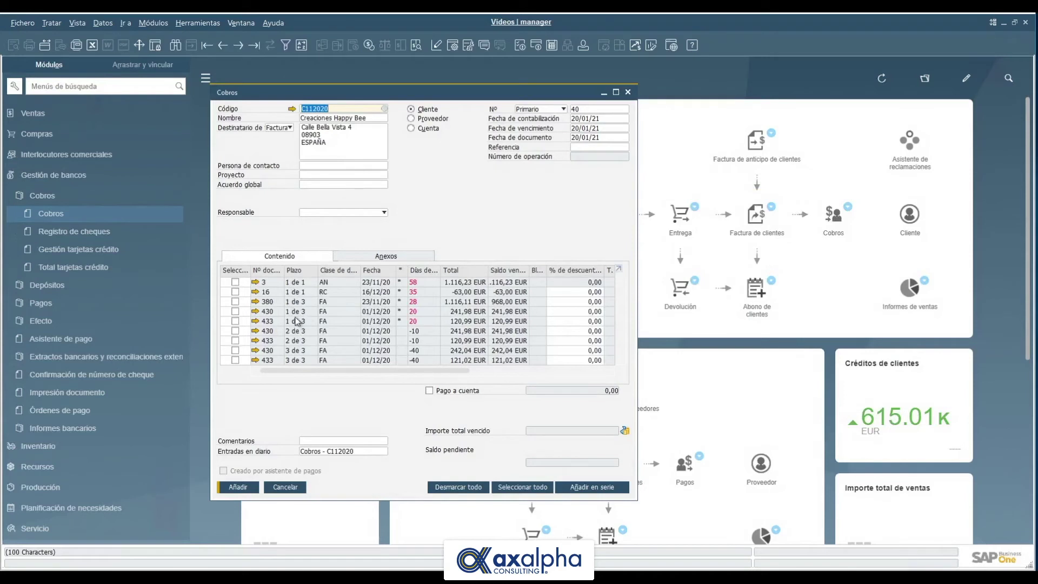
- Widen the incoming payment window and sort the customer's open items by document number
double_click(303, 272)
left_click_drag(637, 279, 816, 279)
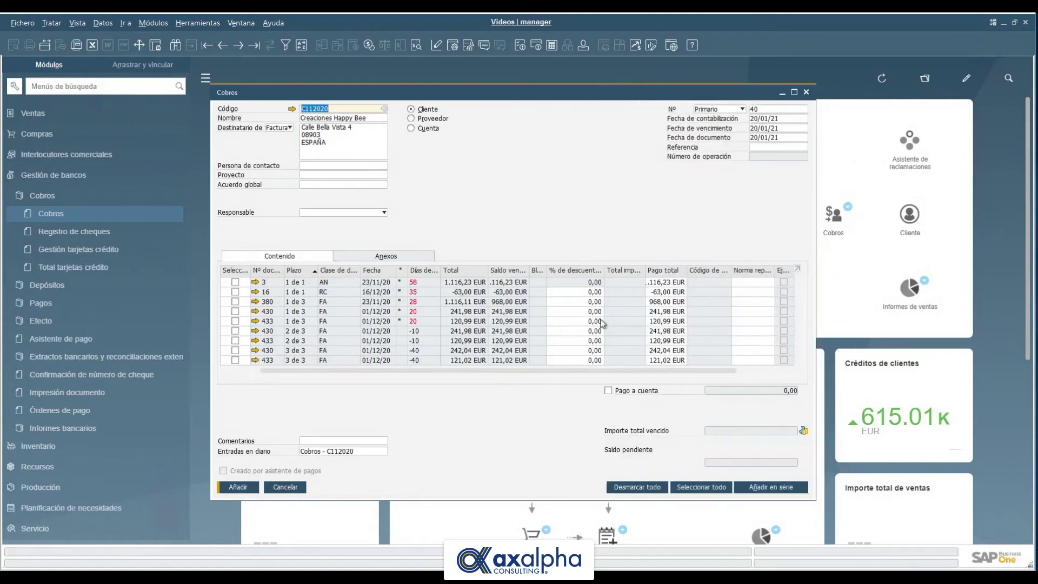
double_click(277, 271)
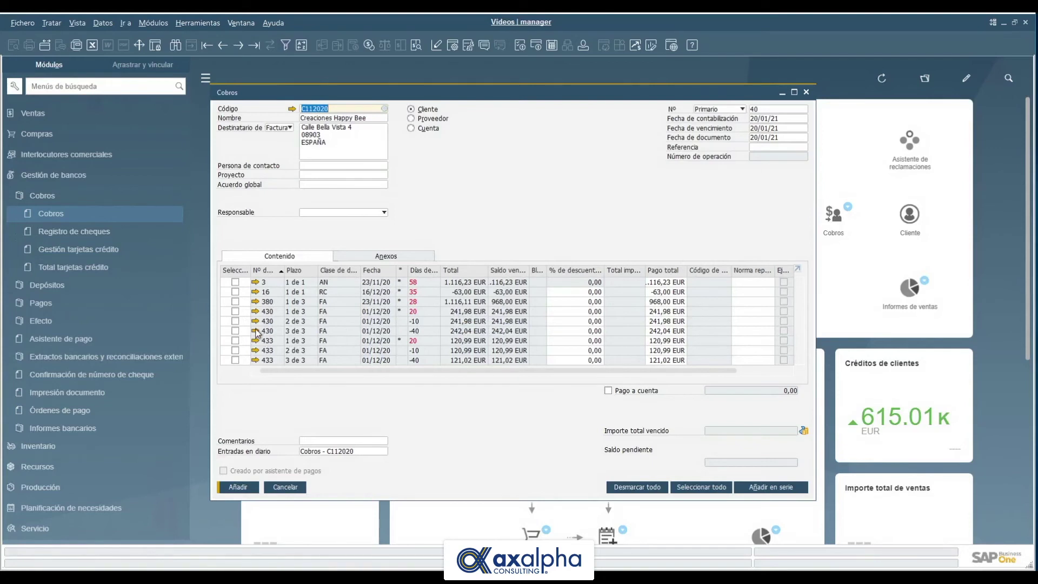
- Select all three installments of invoice 430 for payment
left_click(235, 311)
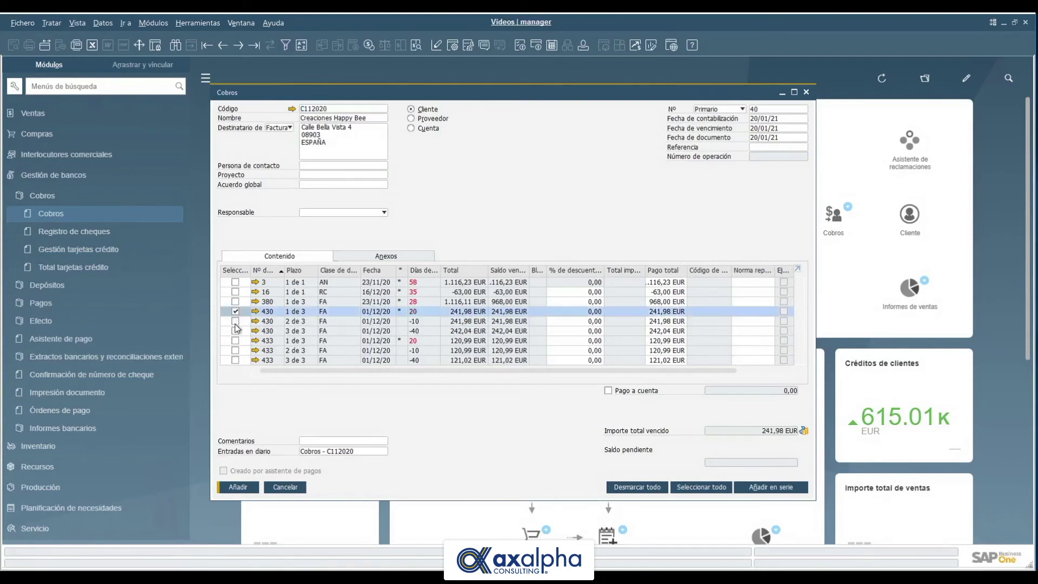
left_click(235, 321)
left_click(235, 331)
- Enter the full 726,00 EUR balance due as a cash payment and add the incoming payment document
left_click(804, 430)
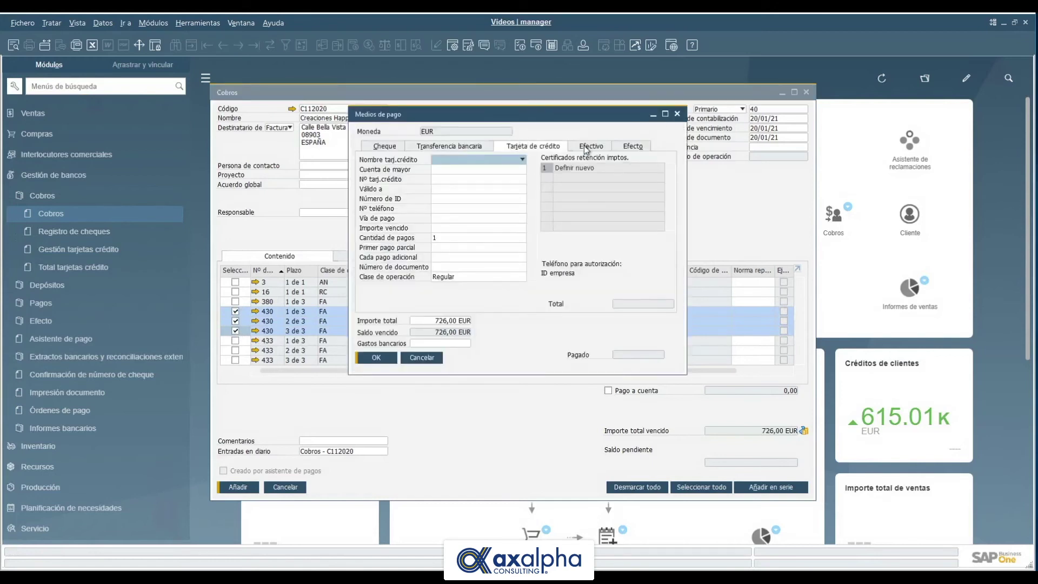
left_click(584, 145)
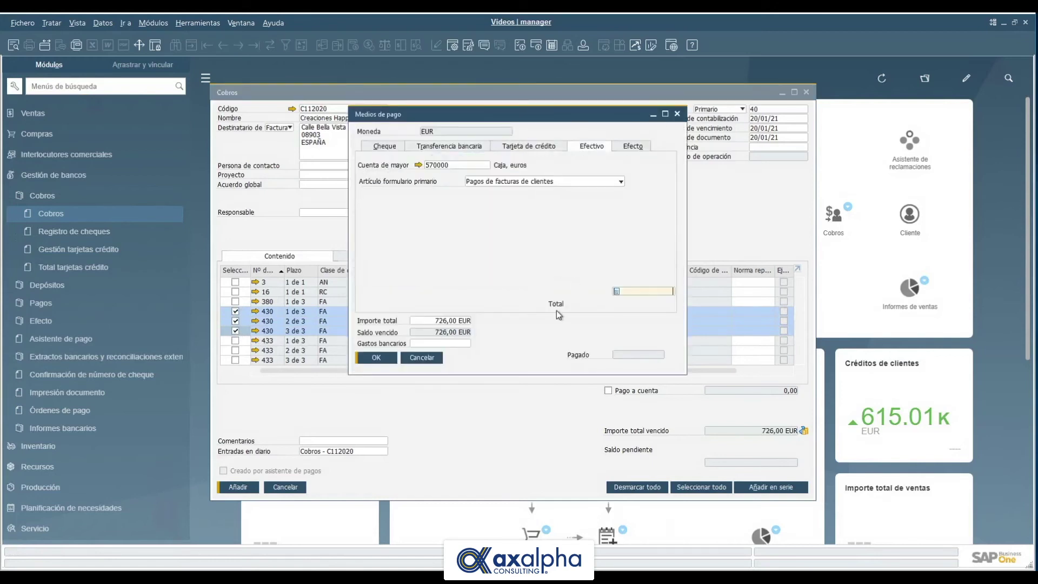
right_click(666, 292)
left_click(709, 316)
left_click(383, 357)
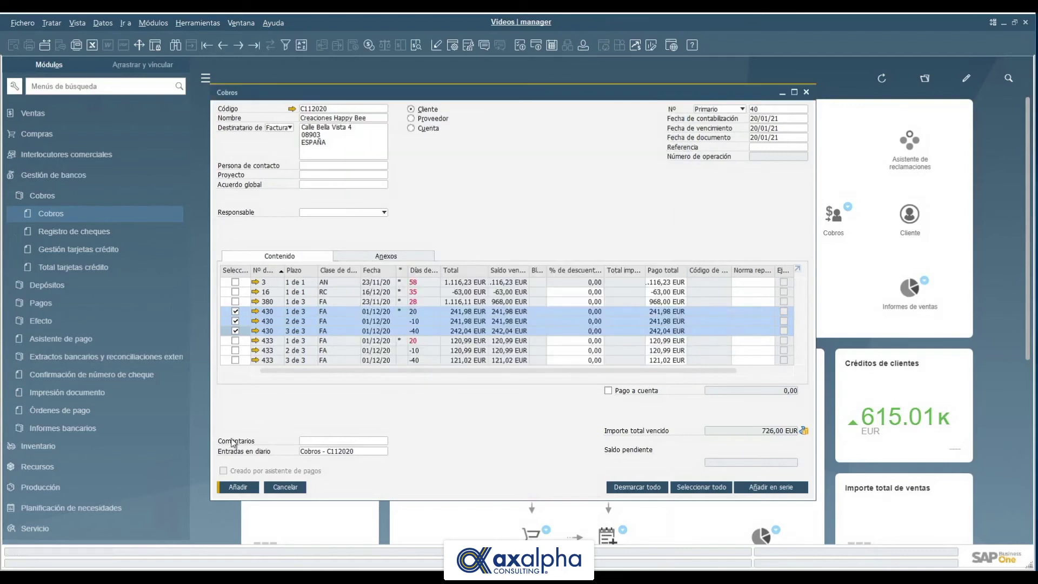
left_click(238, 486)
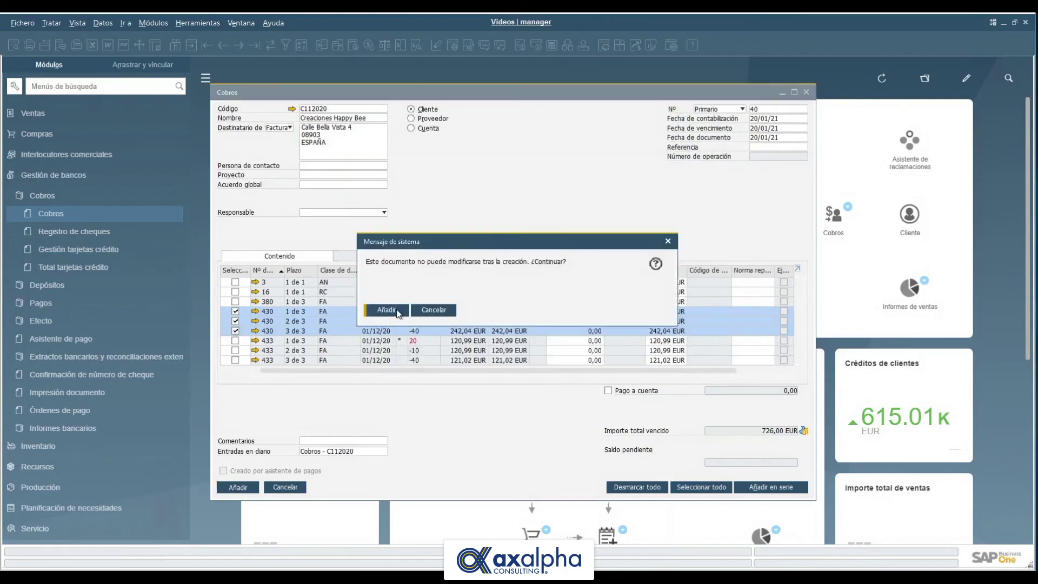
left_click(386, 310)
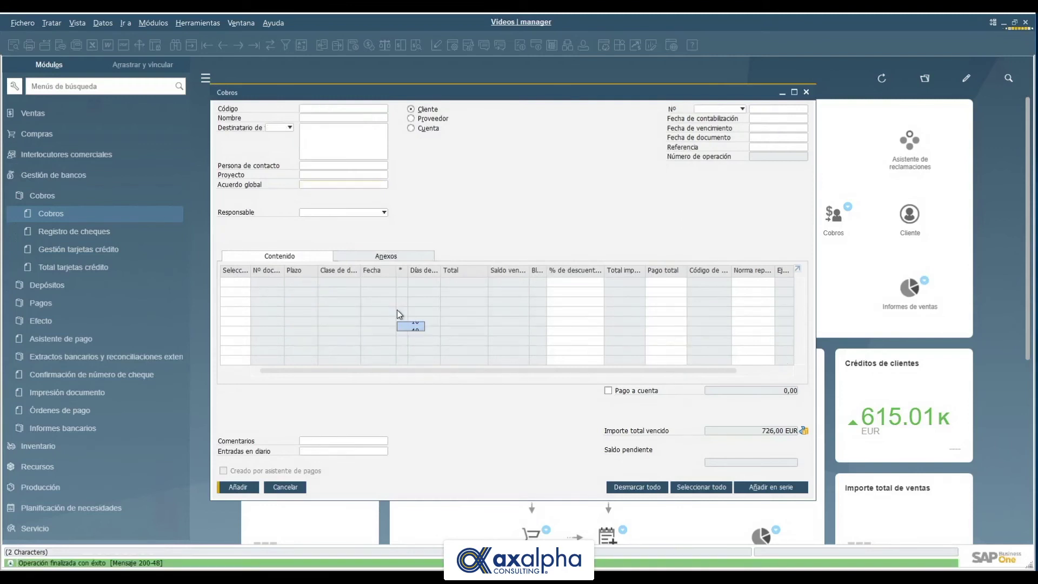
- Load Creaciones Happy Bee in another incoming payment and select installment 1 of 3 of invoice 433
left_click(384, 108)
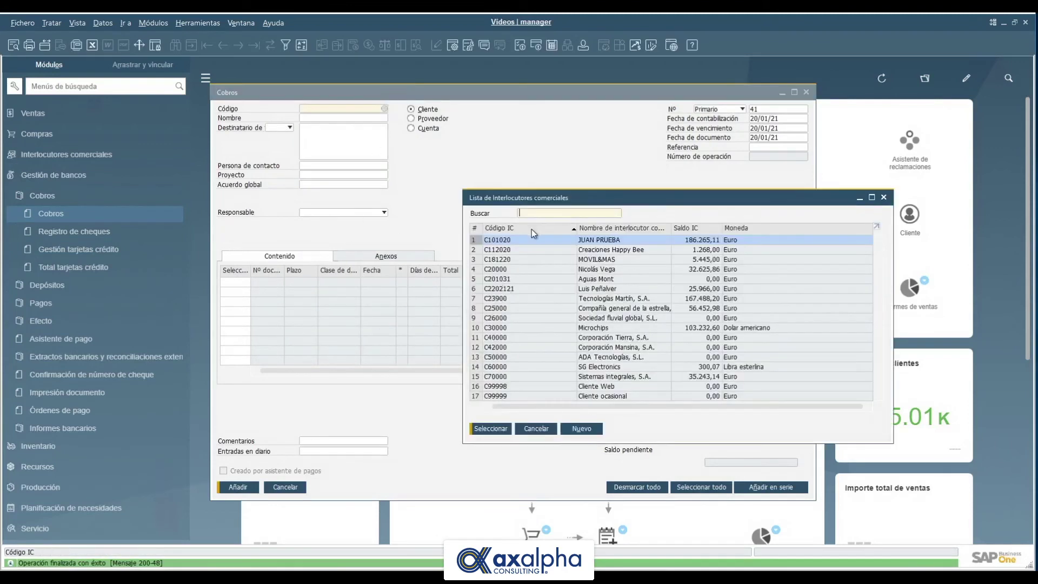
left_click(583, 249)
left_click(488, 430)
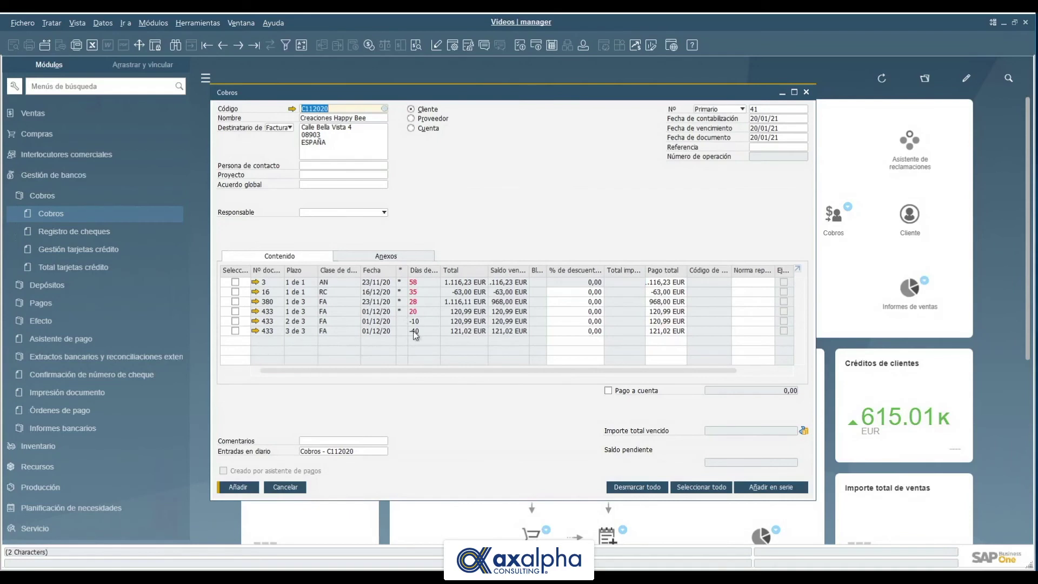
left_click(236, 311)
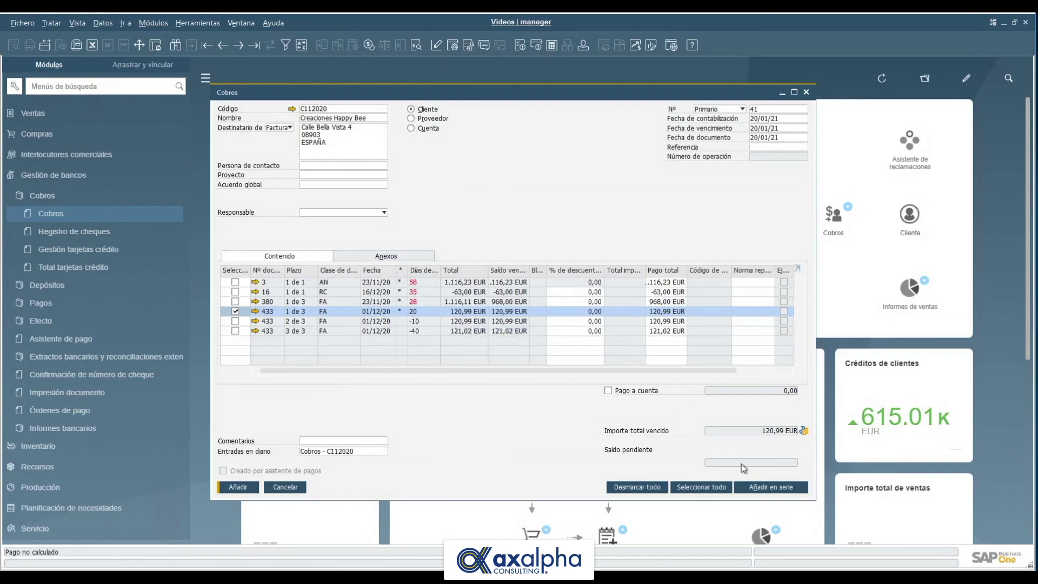
- Enter the 120,99 EUR balance due as a cash payment and add the incoming payment document
left_click(803, 431)
right_click(671, 295)
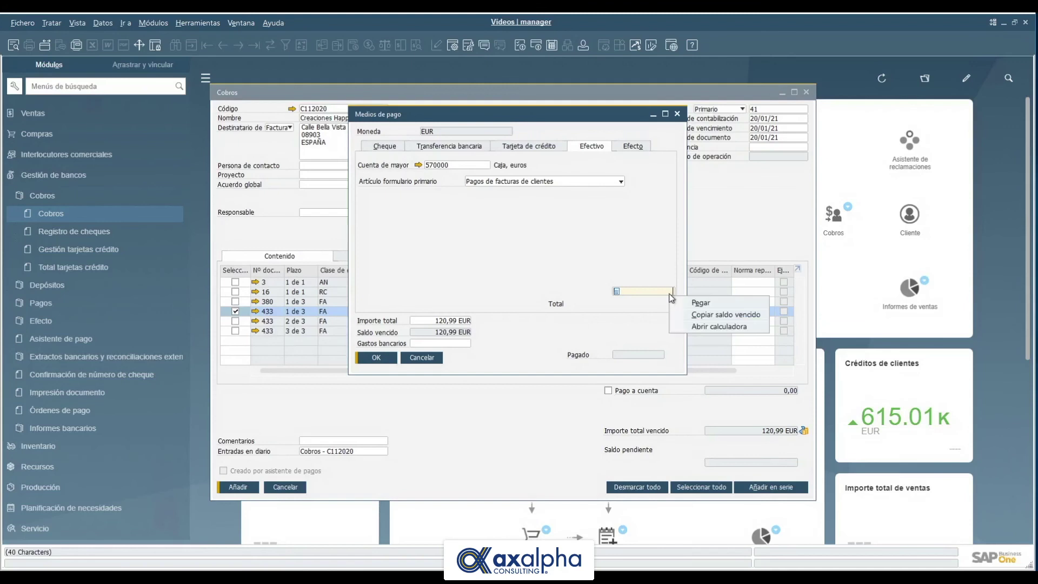
left_click(698, 315)
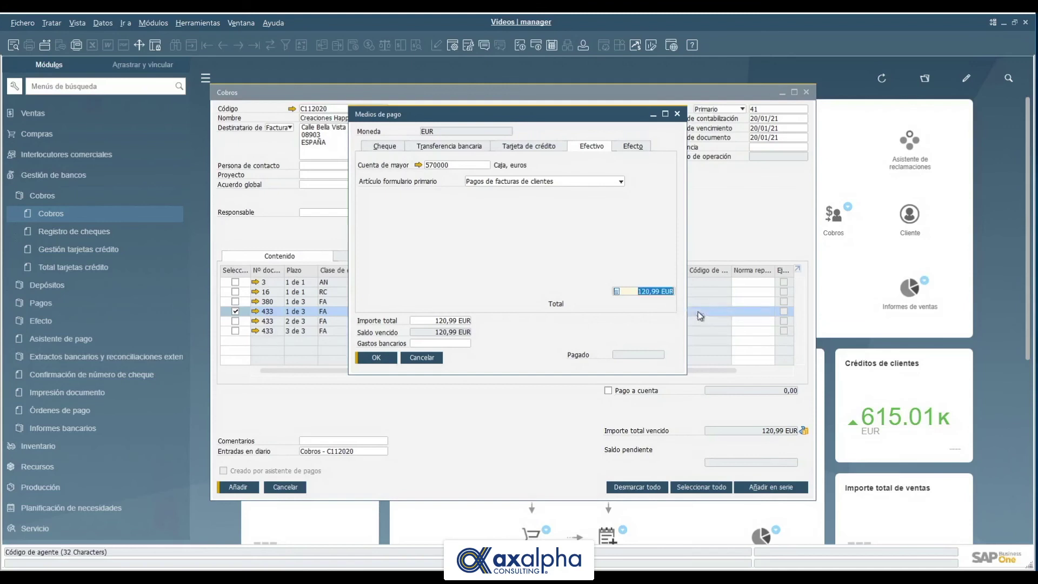
left_click(378, 358)
left_click(257, 488)
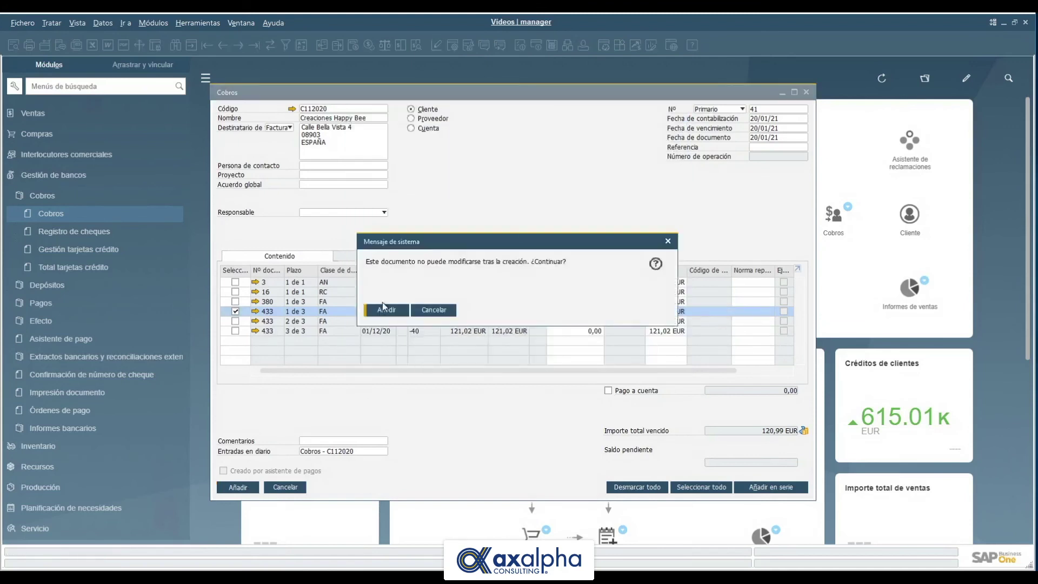
left_click(384, 308)
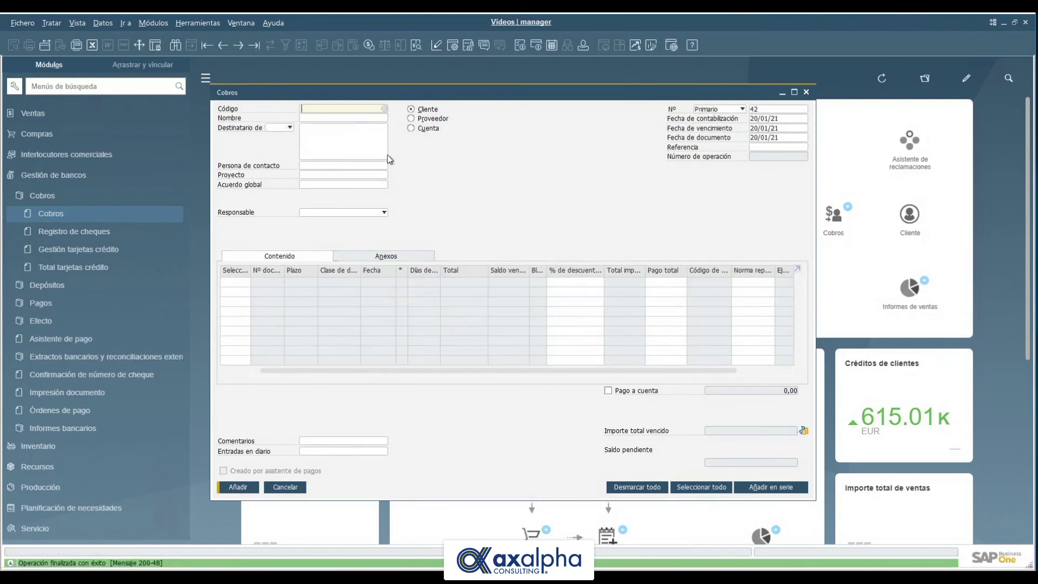
- Review the remaining open installments of Creaciones Happy Bee and close the incoming payment window without adding a payment
left_click(384, 108)
left_click(560, 251)
left_click(495, 429)
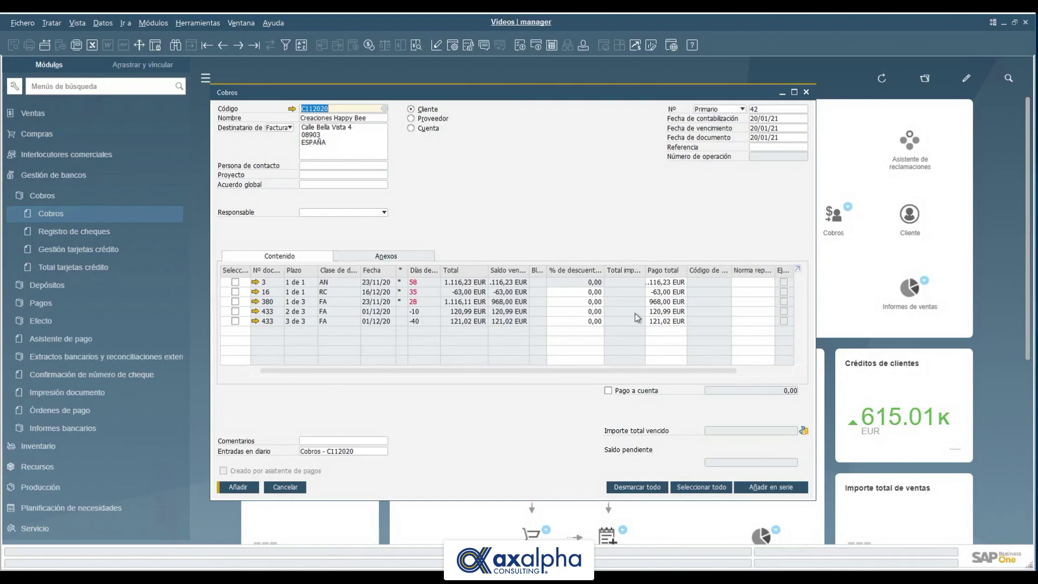
left_click(807, 92)
left_click(476, 331)
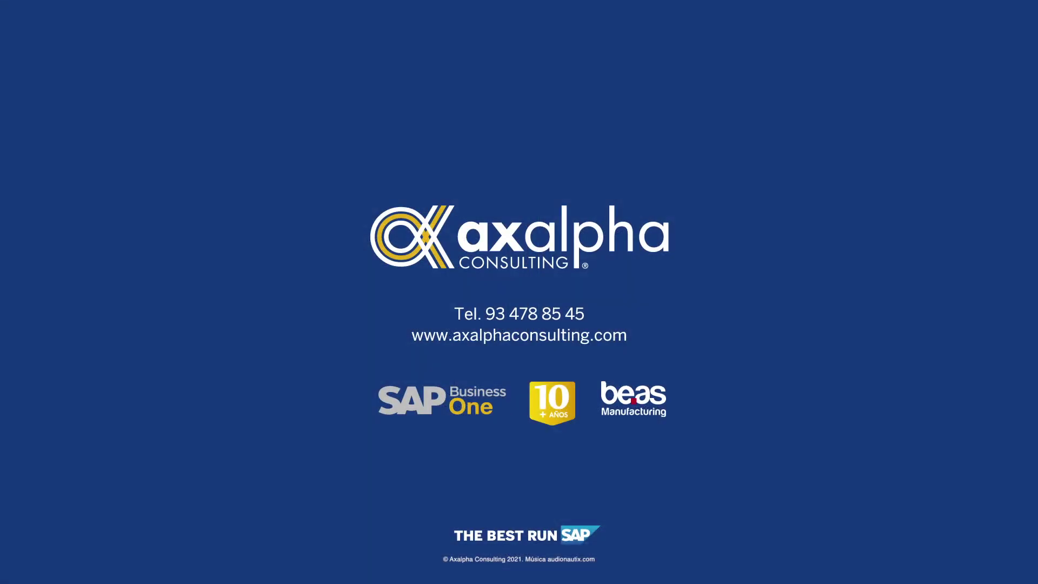